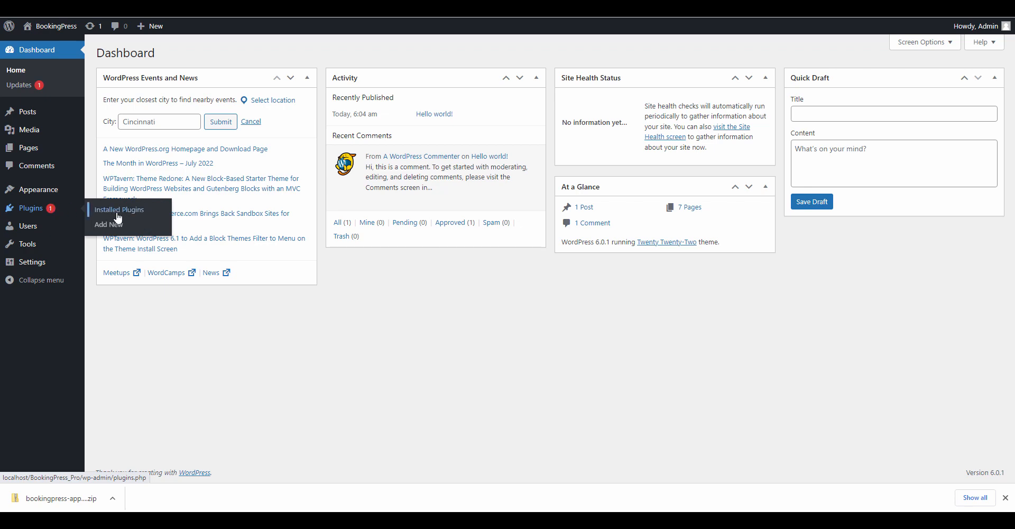
- Upload and install the BookingPress Pro zip, activate it, and open BookingPress
click(112, 230)
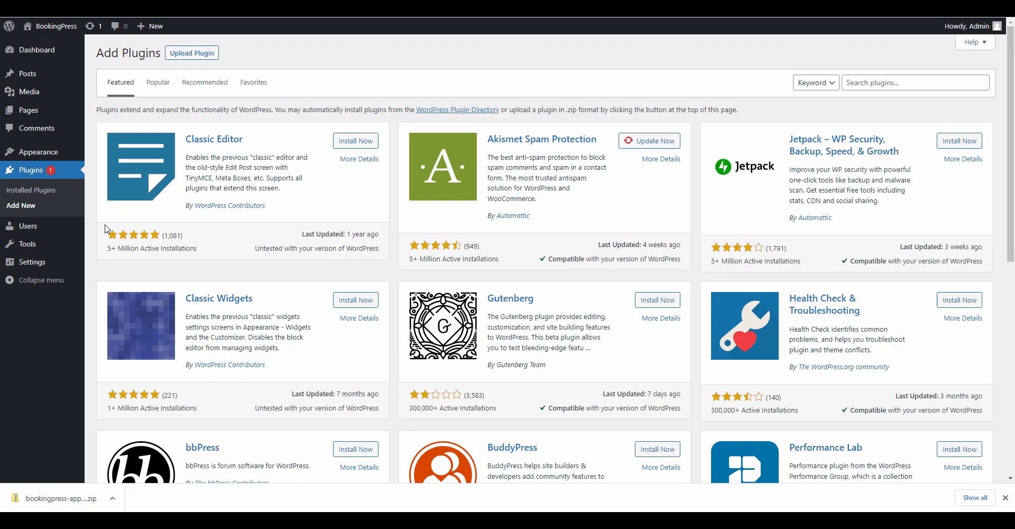
click(189, 53)
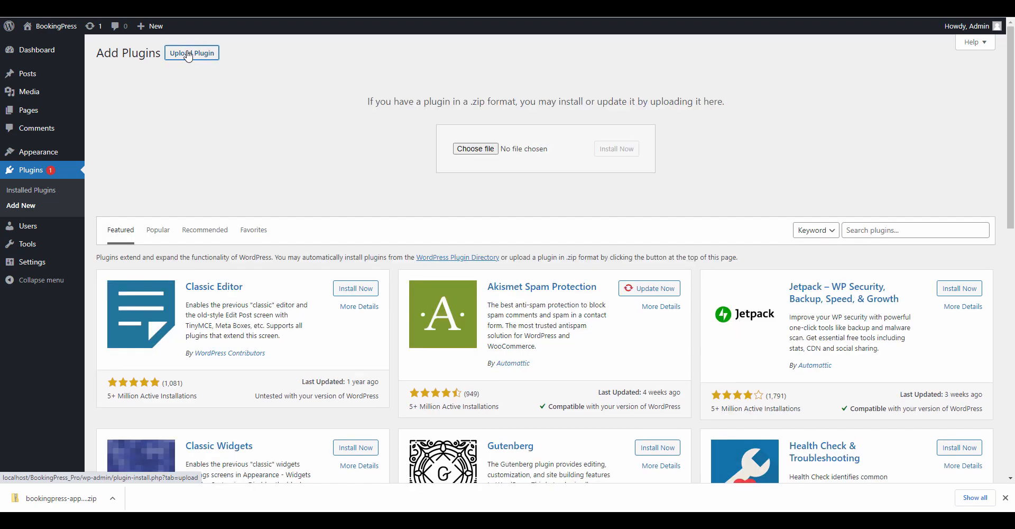
drag(56, 498, 521, 153)
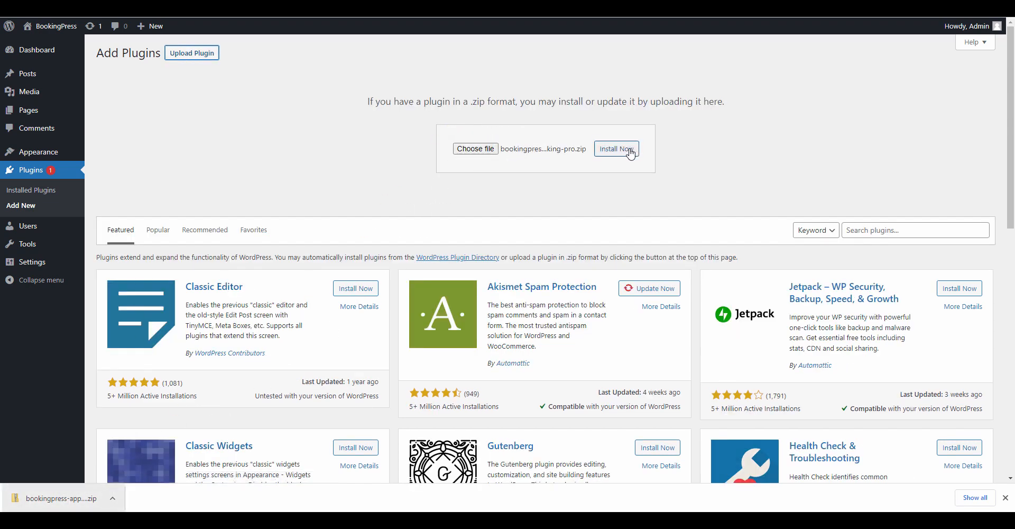
click(630, 152)
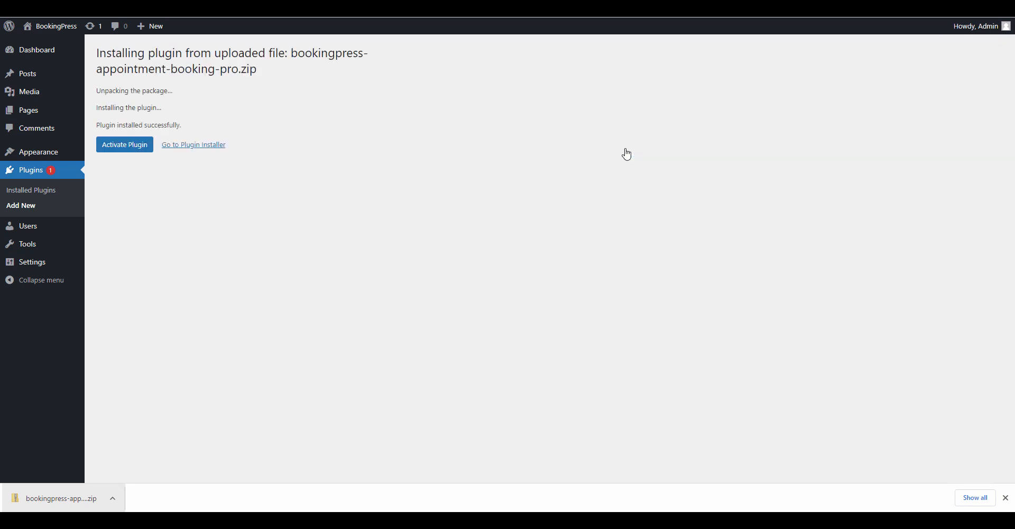
click(132, 149)
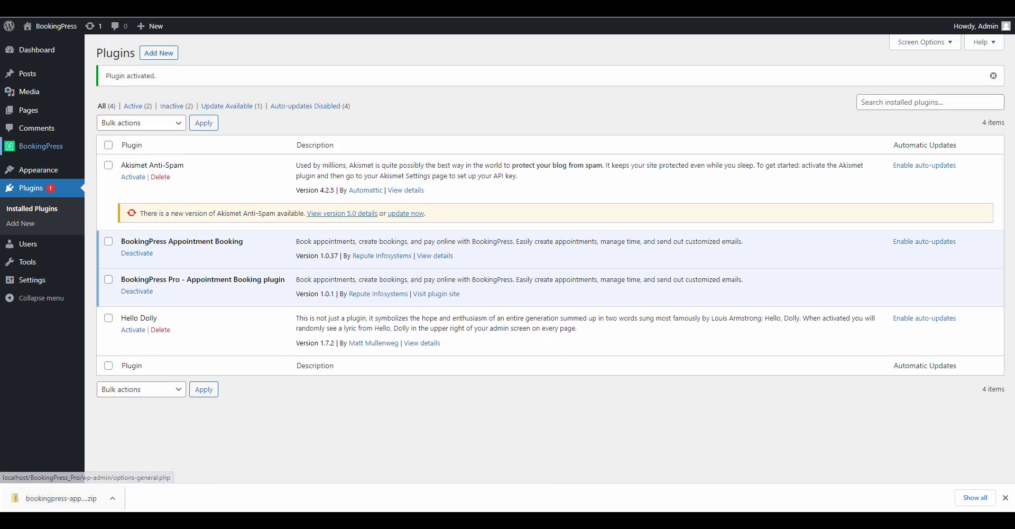
click(41, 146)
- Enter World Yoga as the company name and the studio's street address in Australia
click(1005, 497)
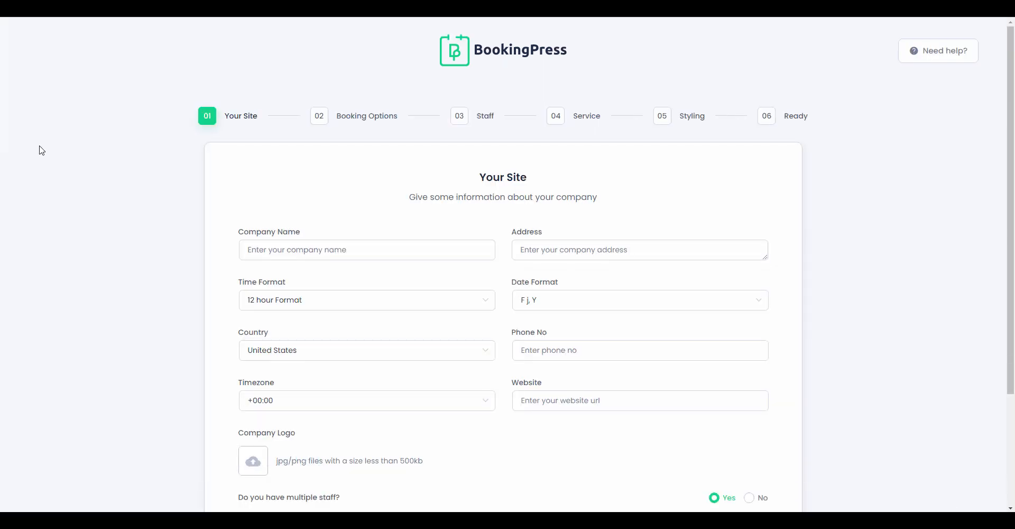
click(337, 254)
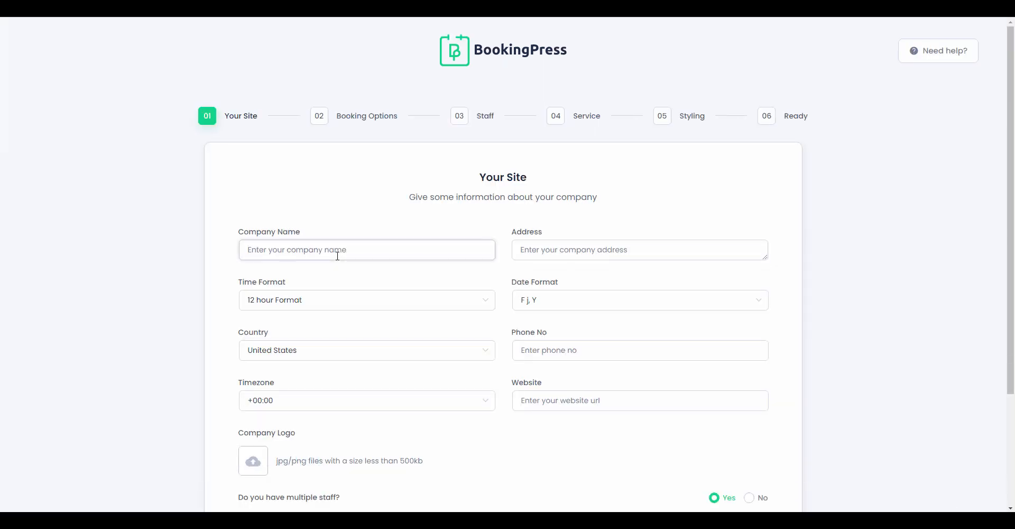
text(World Yoga)
key(Tab)
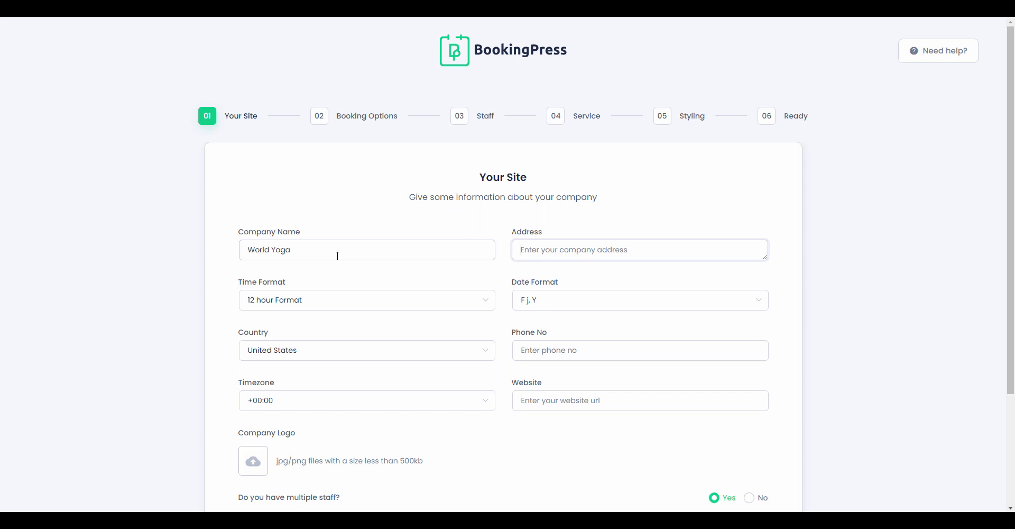
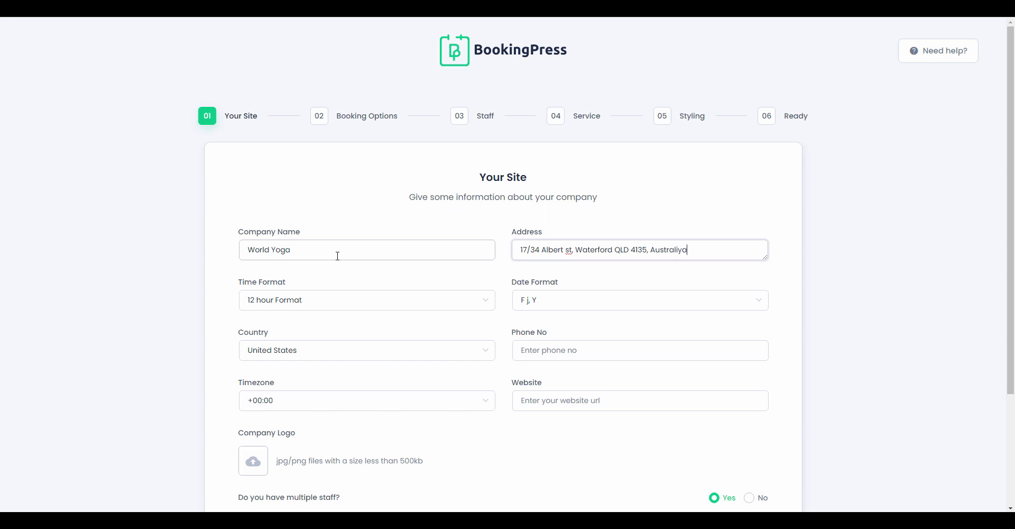
- Set the time format to 24 hour and the country to Australia
click(344, 301)
click(302, 349)
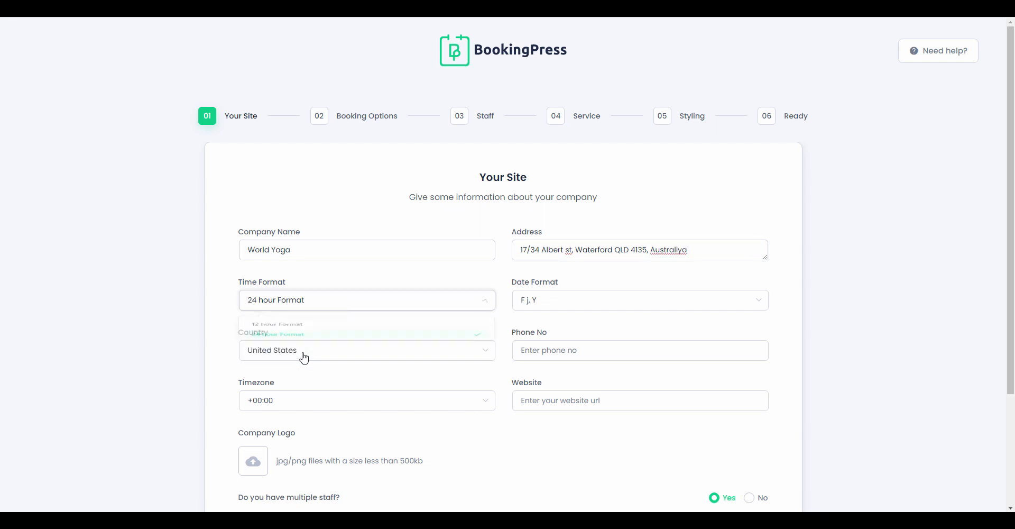
scroll(371, 333, down, 1)
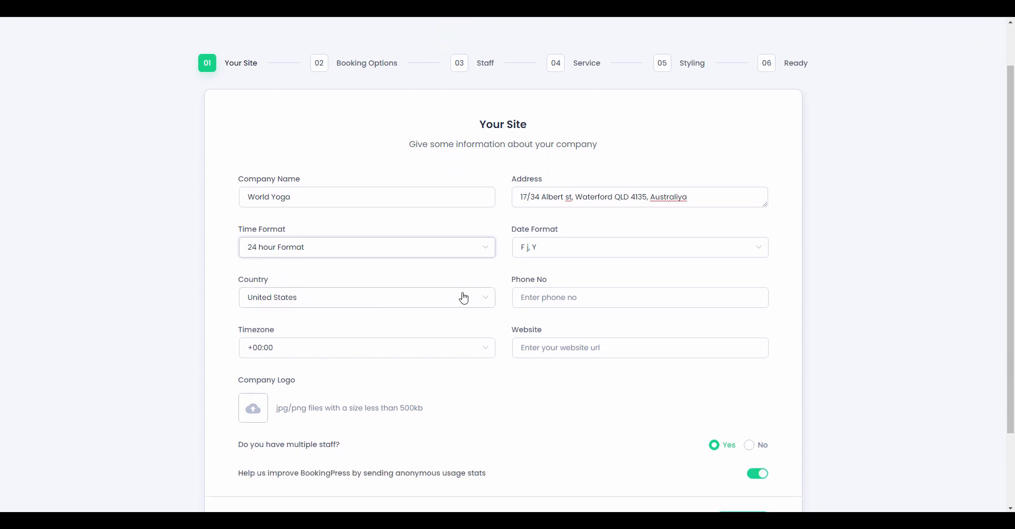
click(463, 297)
text(au)
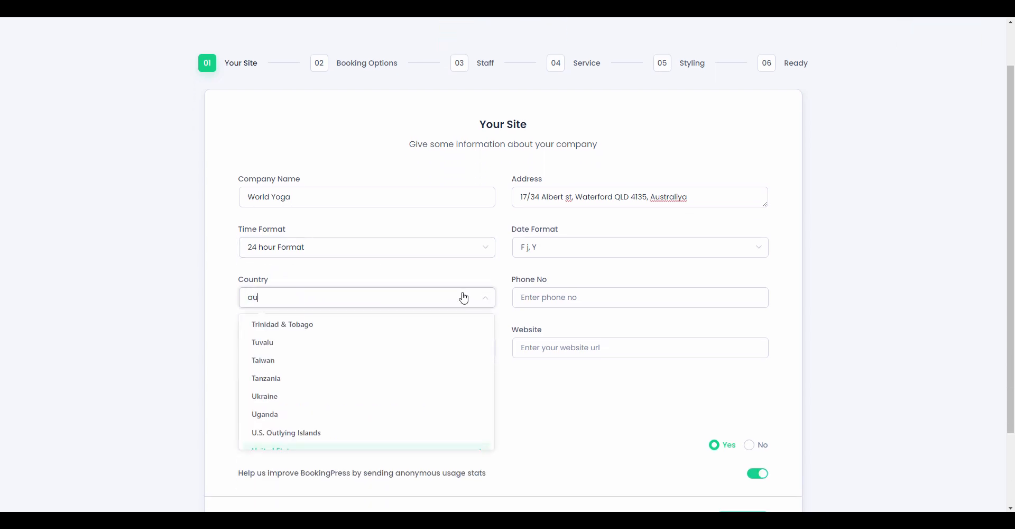
text(s)
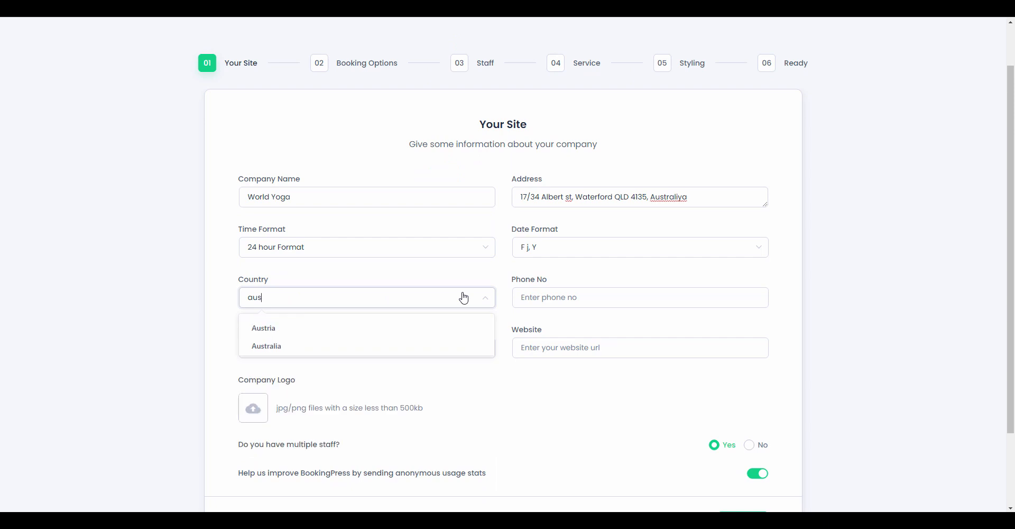
click(305, 346)
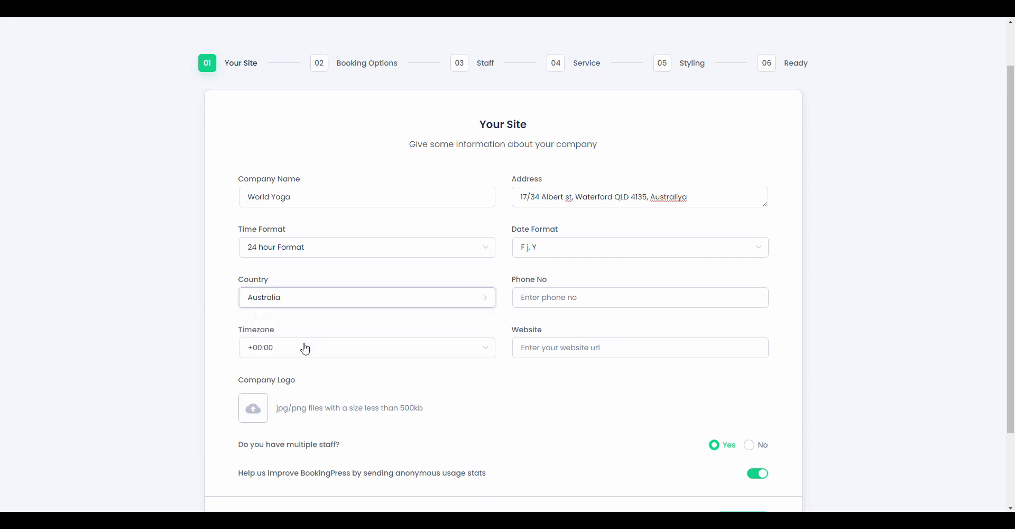
- Enter the studio's phone number and set the timezone to Australia/Adelaide
click(599, 299)
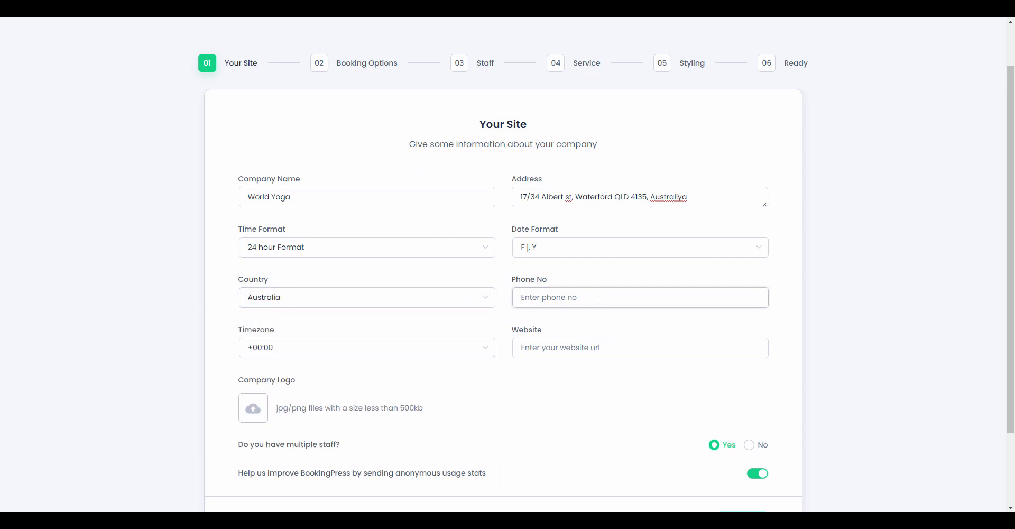
text(2015551516)
click(438, 347)
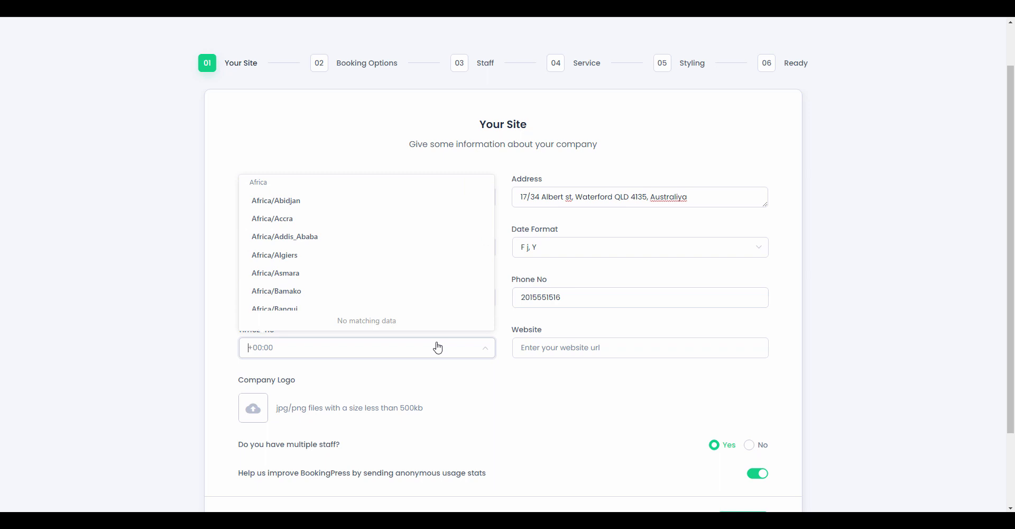
text(at)
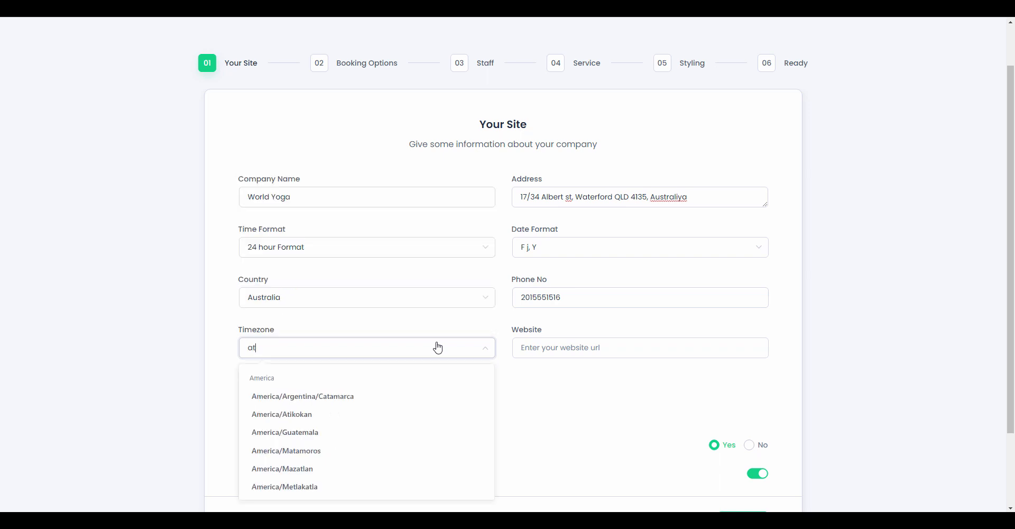
key(BackSpace)
text(us)
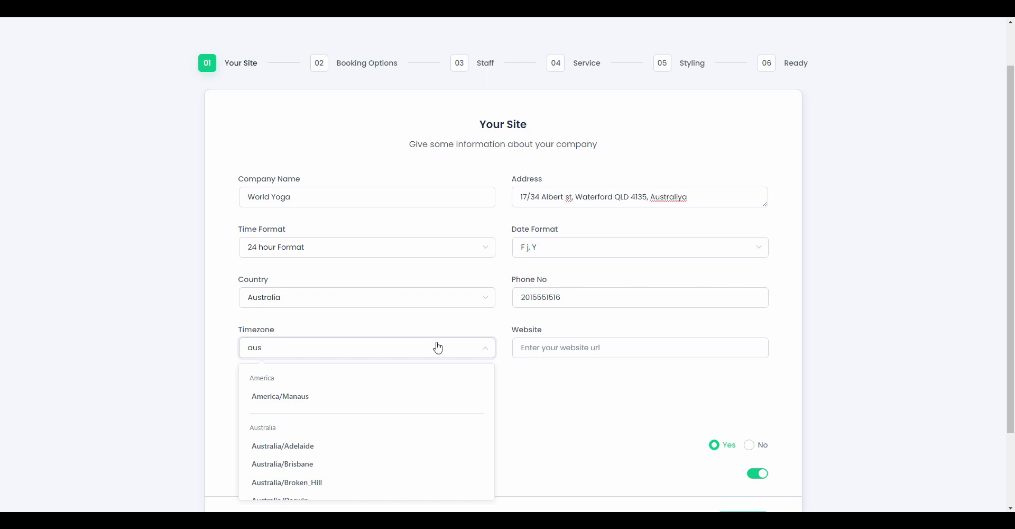
click(294, 446)
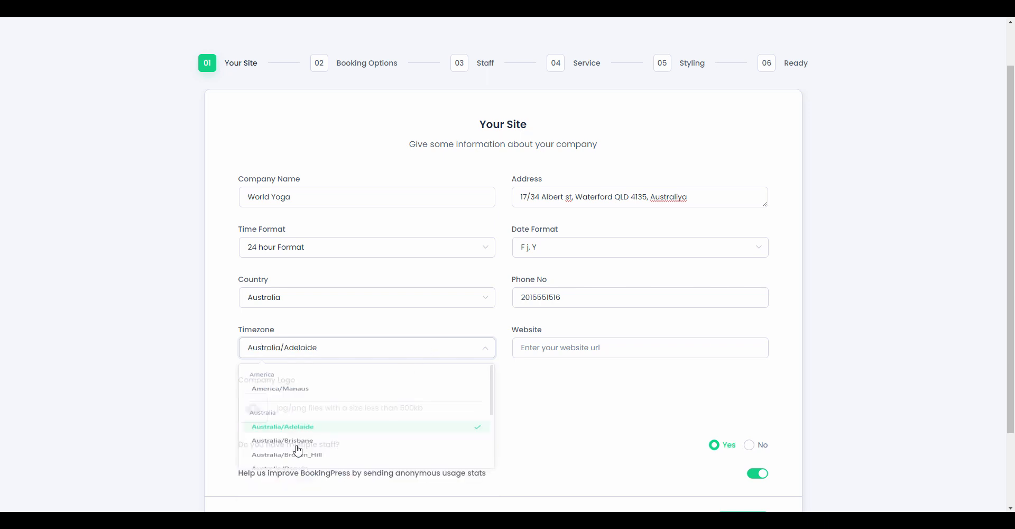
click(633, 346)
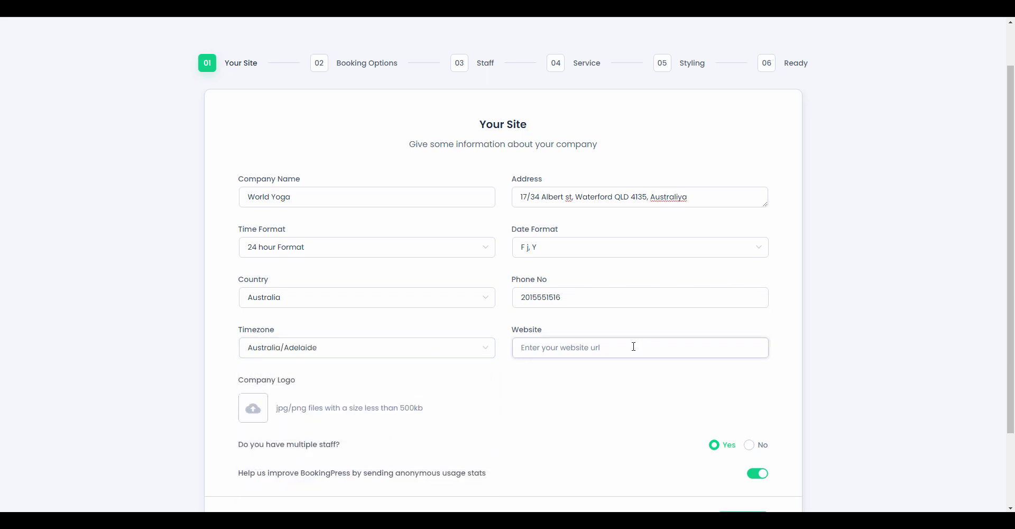
text(www.worldyoga.com)
scroll(627, 352, down, 1)
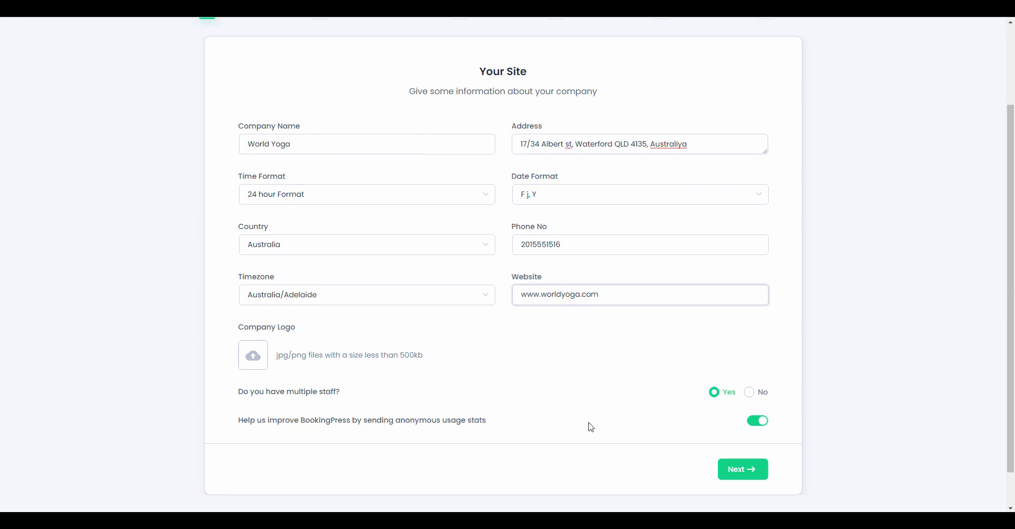
scroll(716, 462, down, 1)
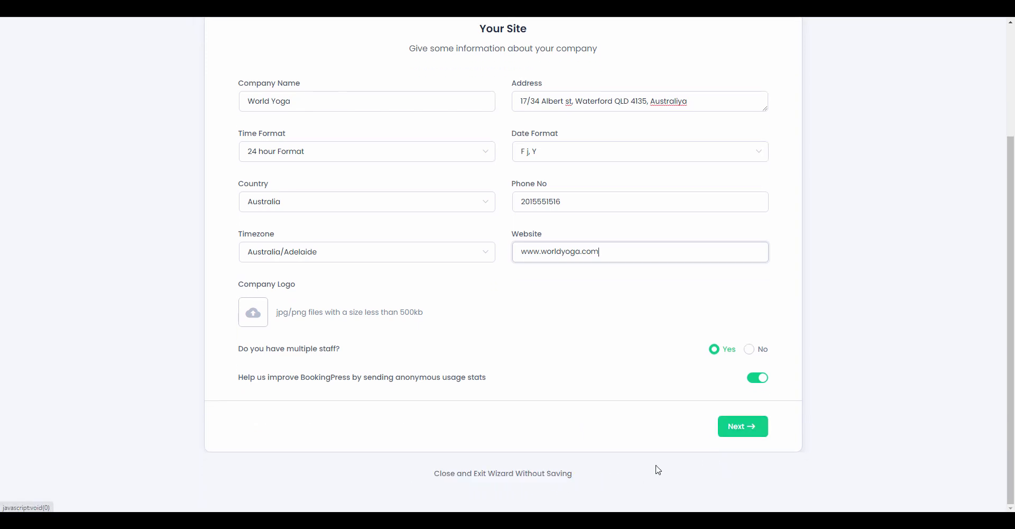
click(754, 429)
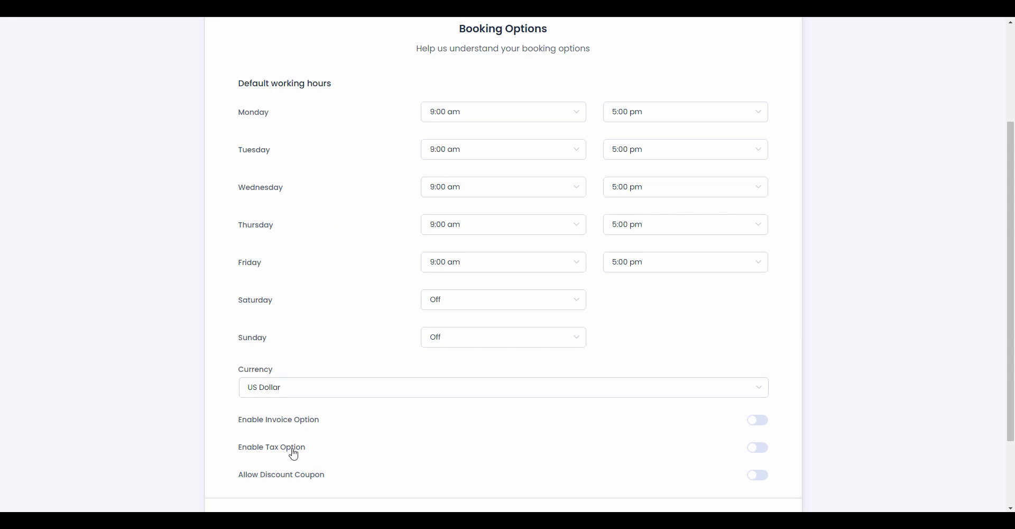
scroll(463, 406, down, 2)
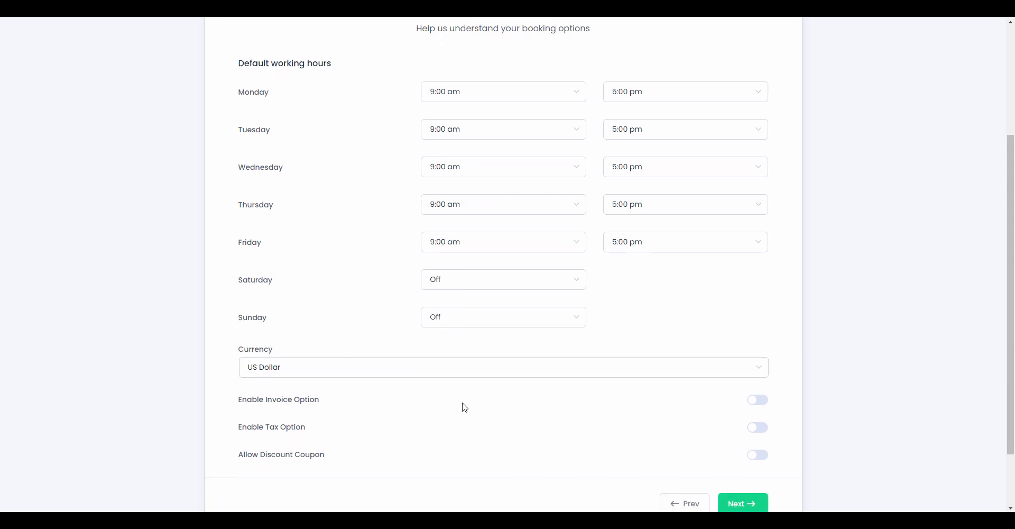
- Keep the default booking options and add a staff member's first name, last name, e-mail and phone
click(735, 427)
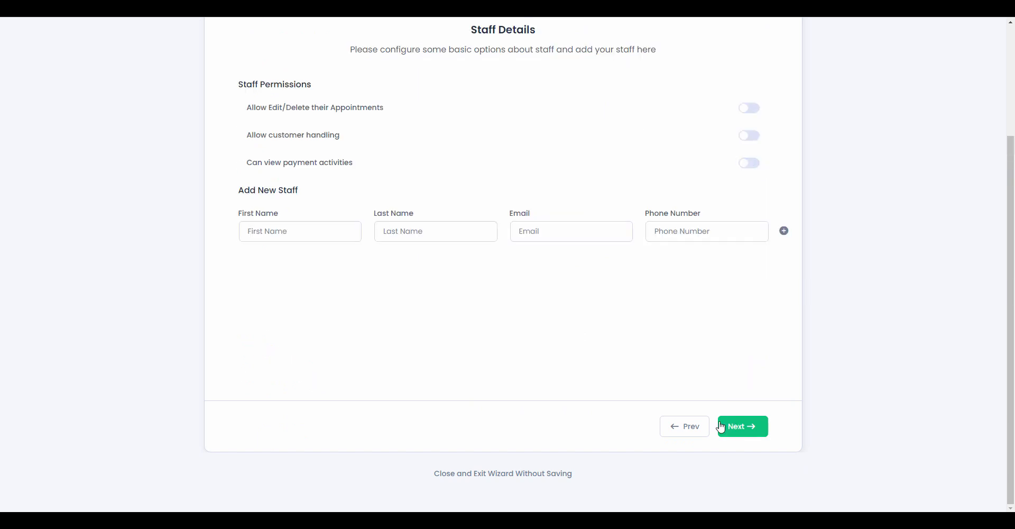
scroll(543, 340, up, 1)
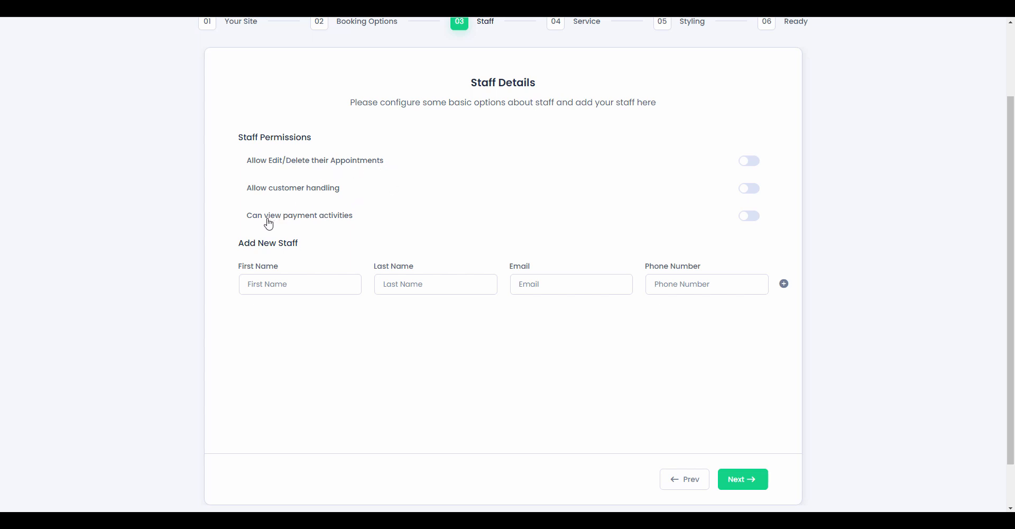
click(326, 280)
key(Tab)
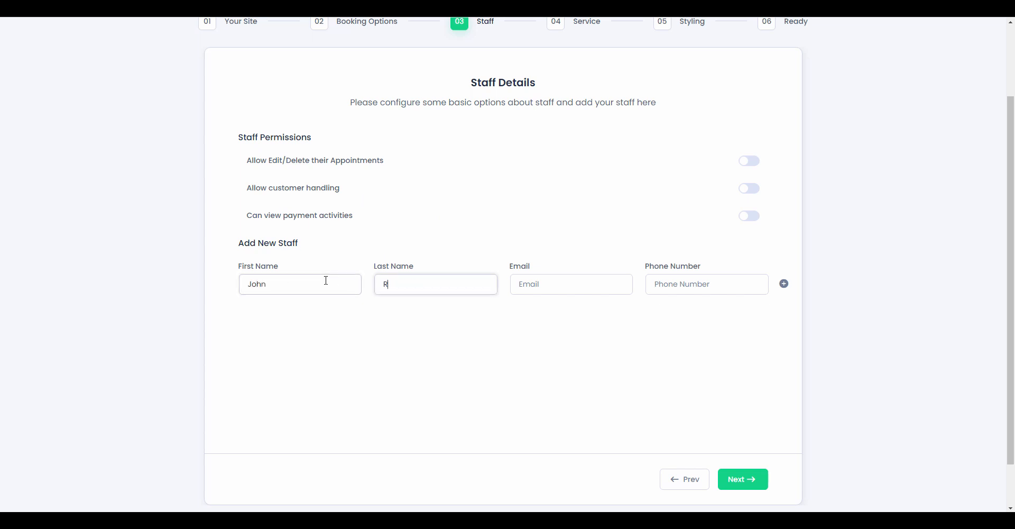
key(Tab)
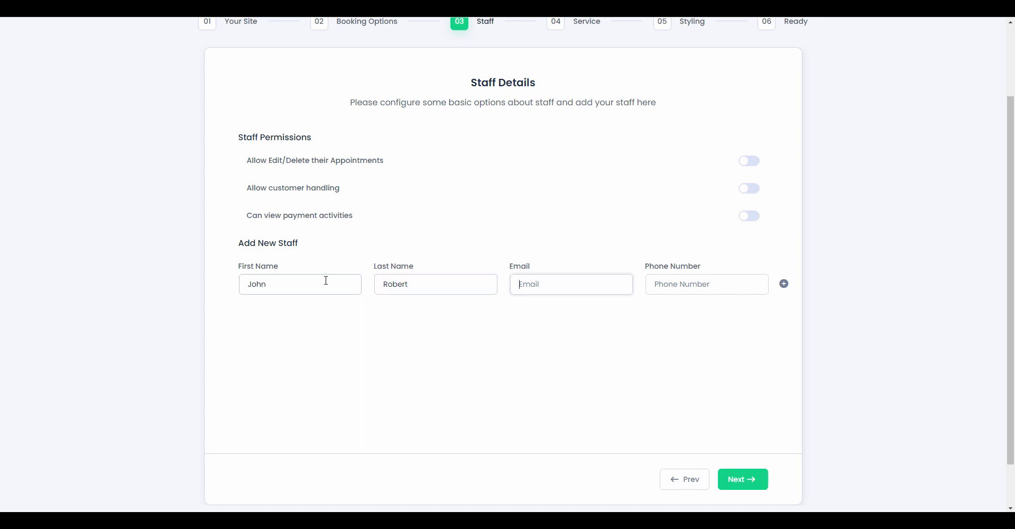
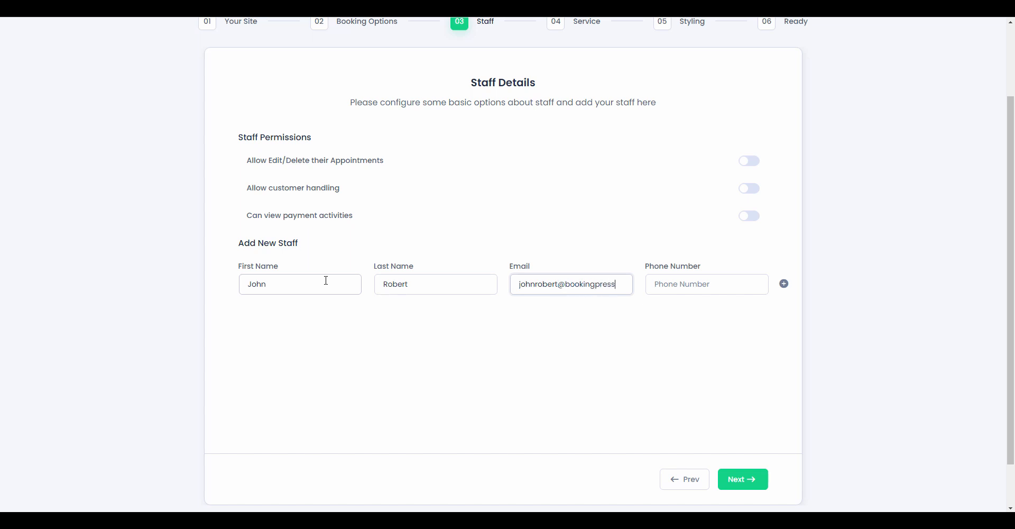
key(Tab)
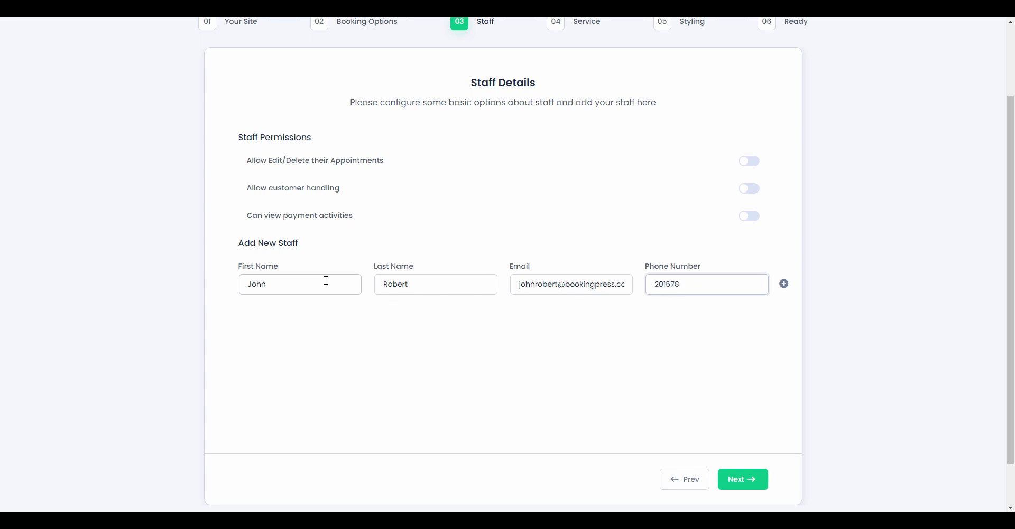
click(742, 479)
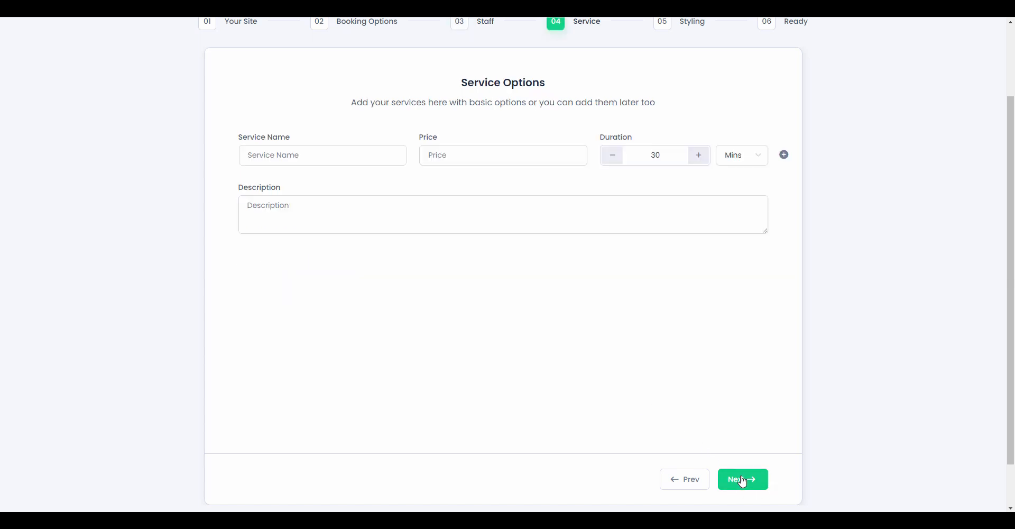
- Create the Hatha Yoga service priced 30 with a 1-hour duration and continue to Styling
click(340, 158)
text(Hatha Yo)
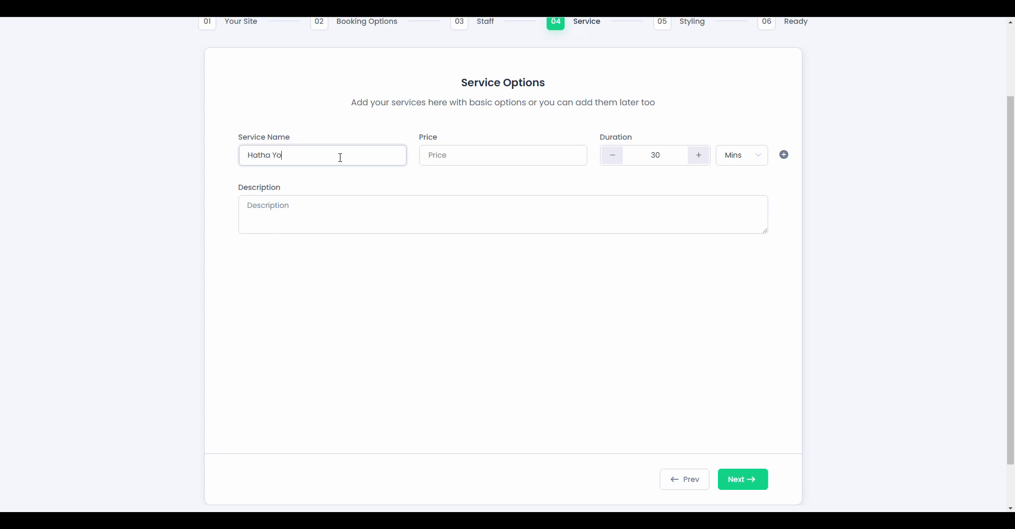
text(ga)
key(Tab)
text(30)
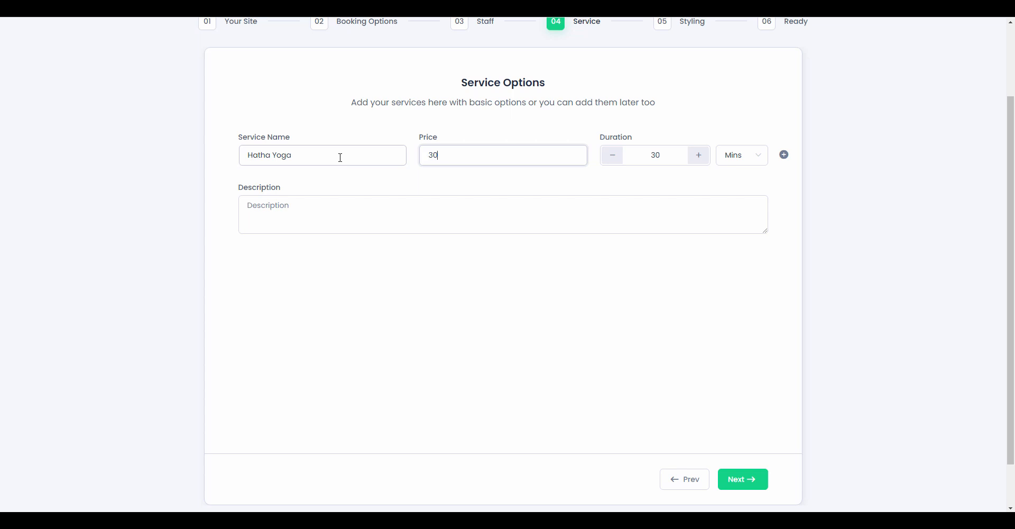
double_click(644, 156)
text(1)
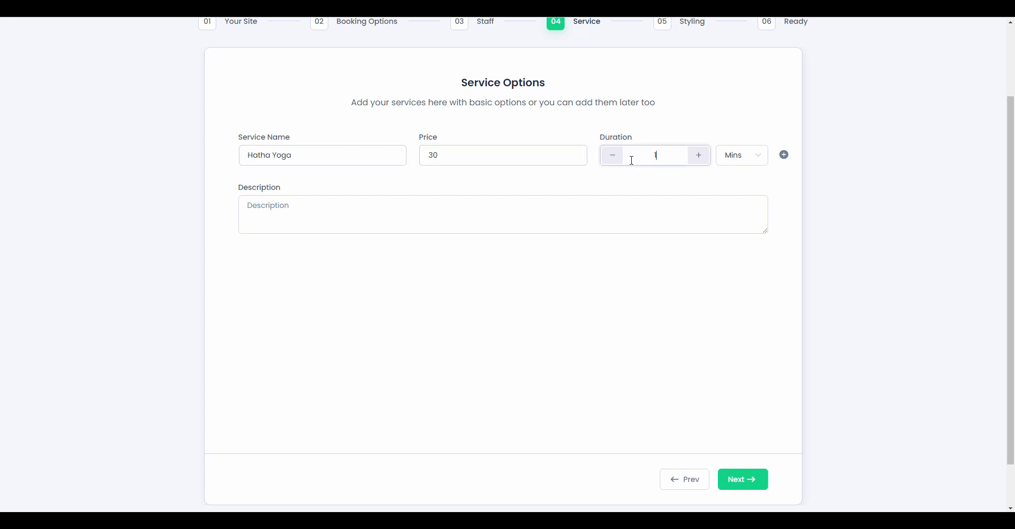
click(729, 154)
click(736, 204)
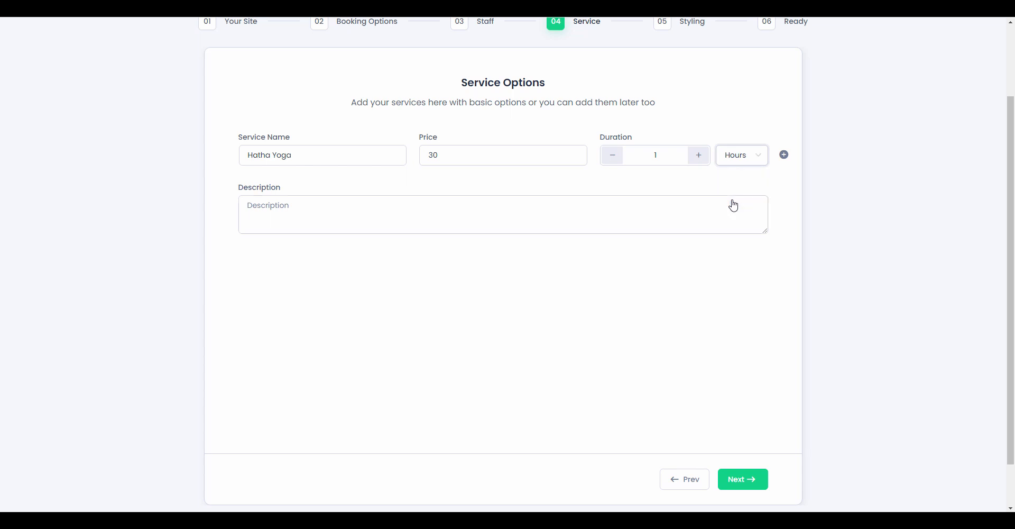
click(614, 215)
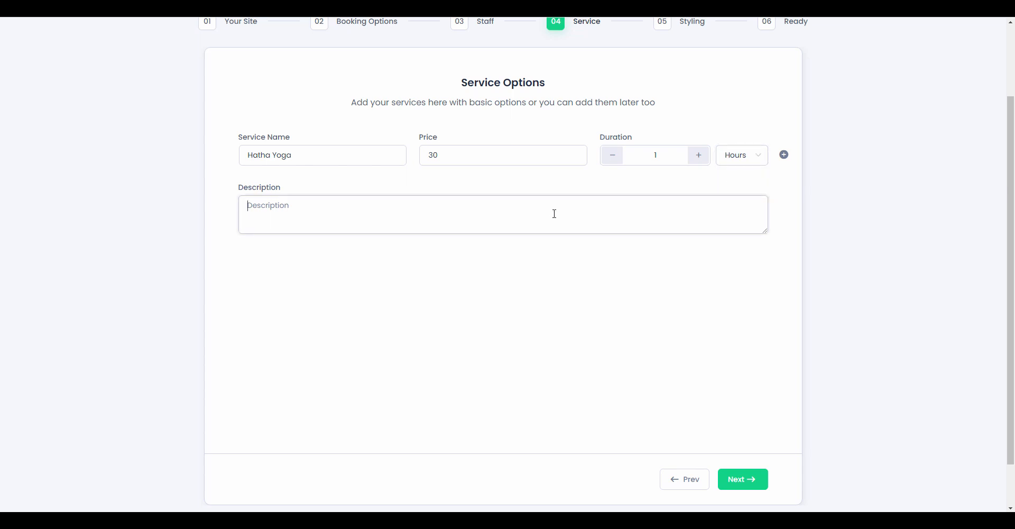
click(753, 484)
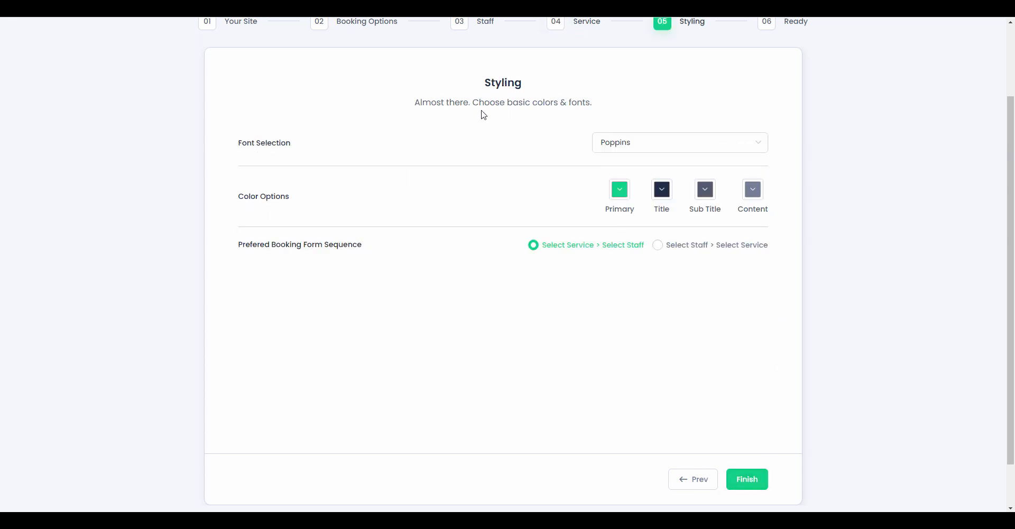
- Keep the Poppins font and default primary and title colours, then finish the wizard
click(638, 147)
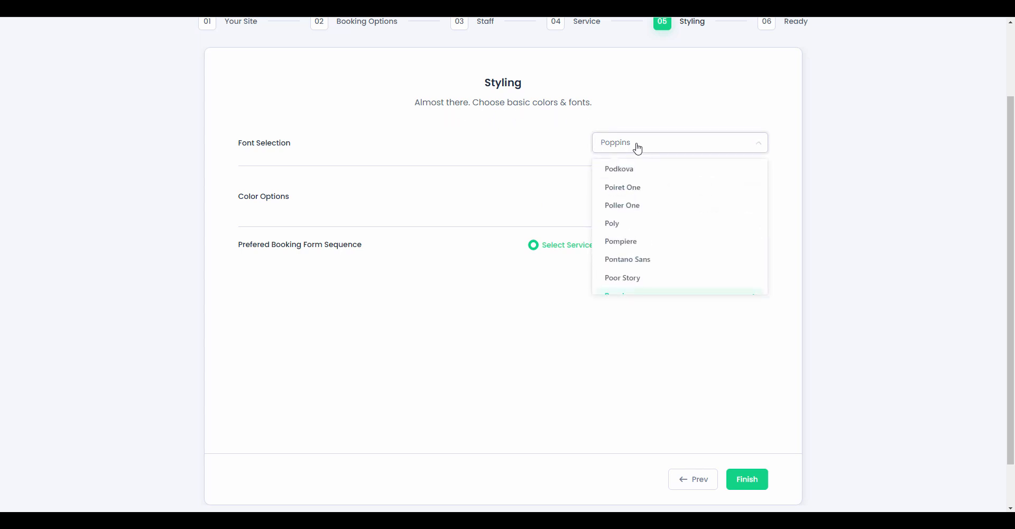
click(637, 147)
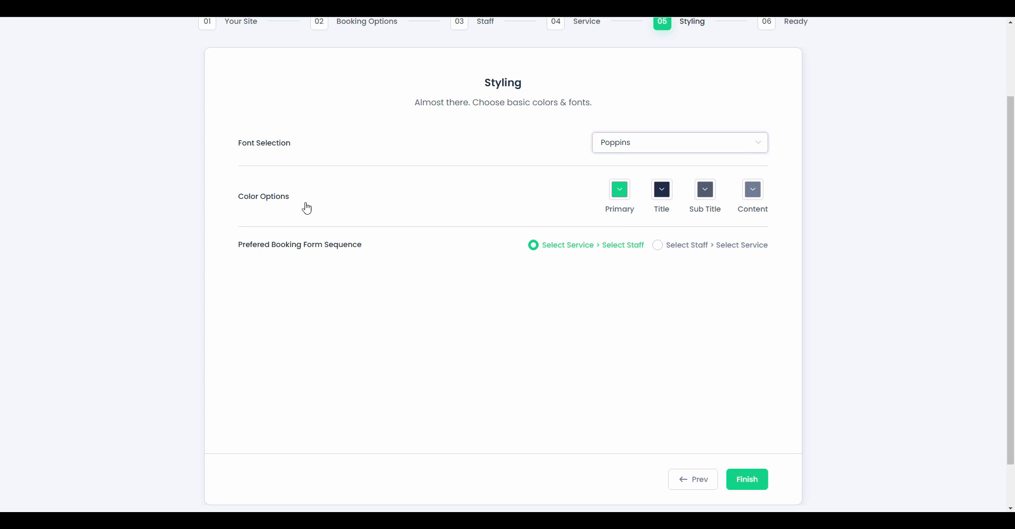
click(622, 197)
click(622, 195)
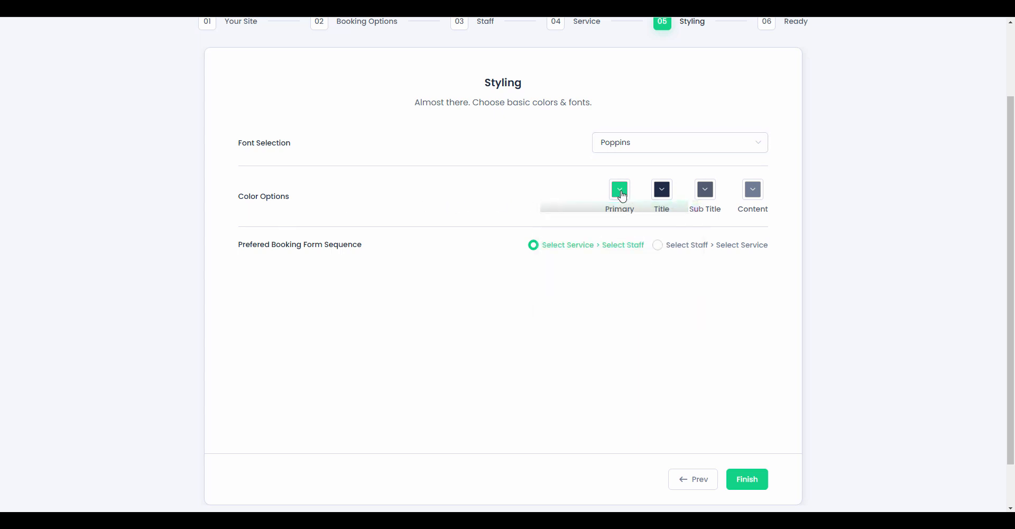
click(663, 194)
click(668, 193)
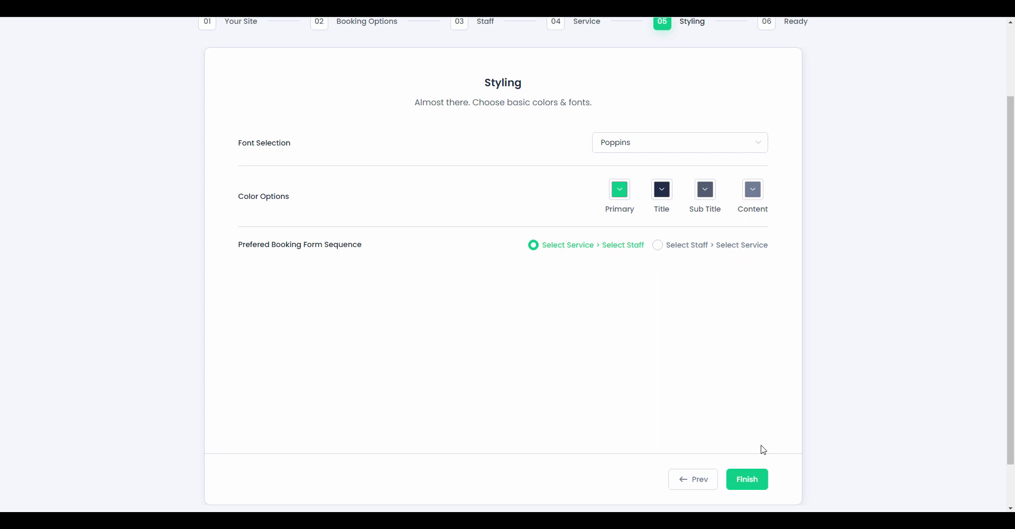
click(747, 479)
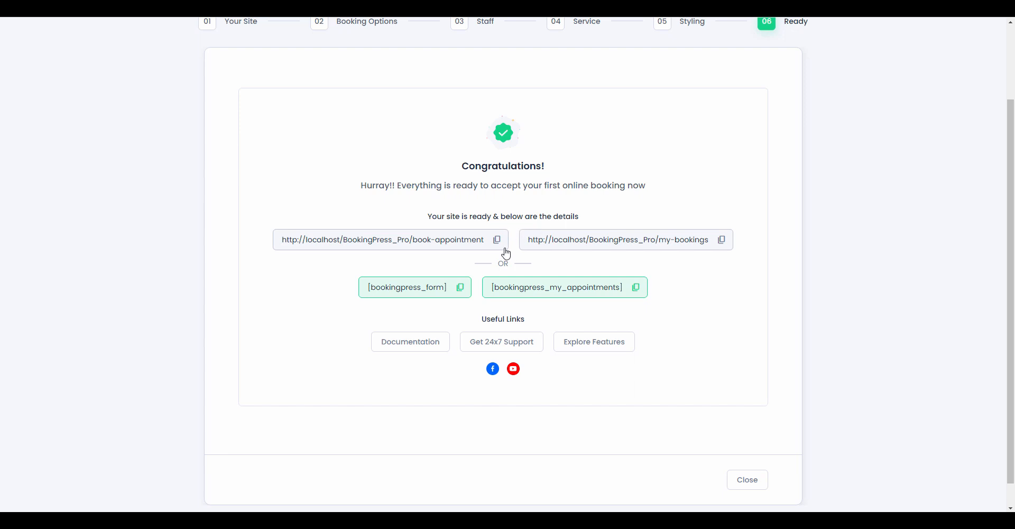
- Close the Congratulations page to reach the BookingPress Dashboard
click(759, 484)
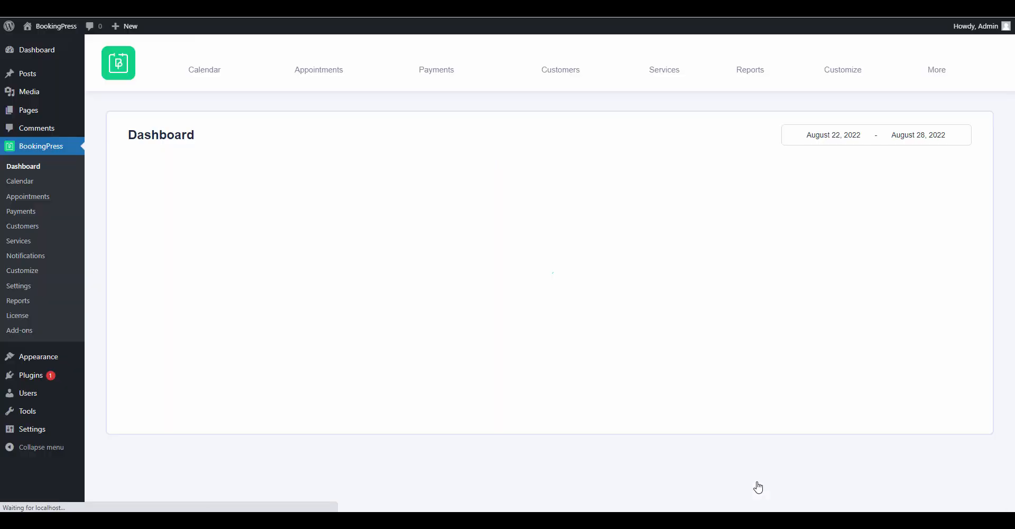